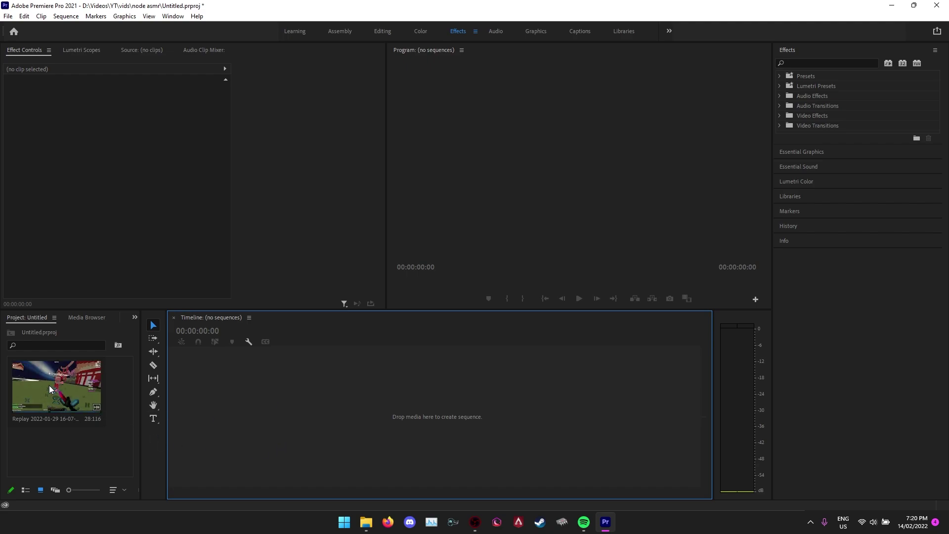
Drop the replay clip onto the empty Timeline to create a sequence named after it.
{"action": "left_click", "coordinate": [111, 375]}
{"action": "left_click_drag", "start_coordinate": [111, 375], "coordinate": [262, 403]}
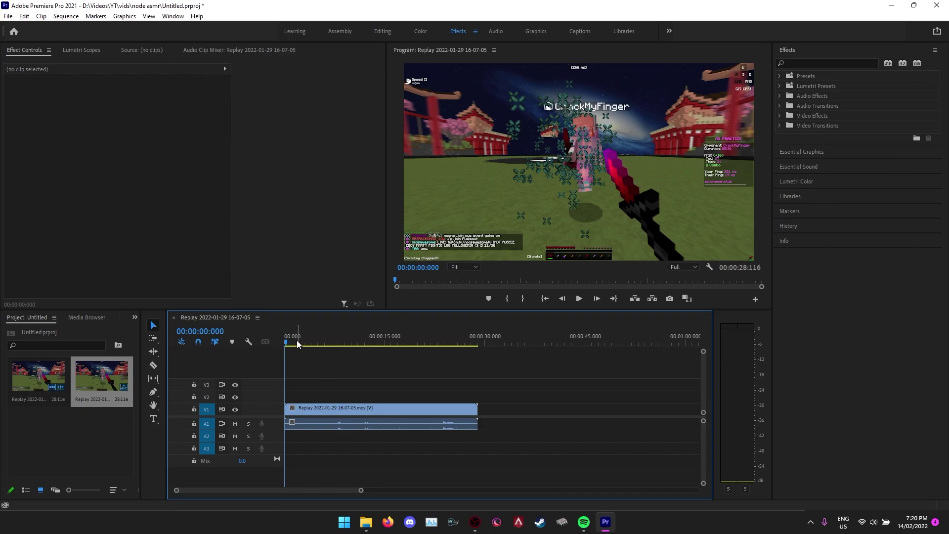
{"action": "left_click", "coordinate": [352, 413]}
{"action": "right_click", "coordinate": [352, 404]}
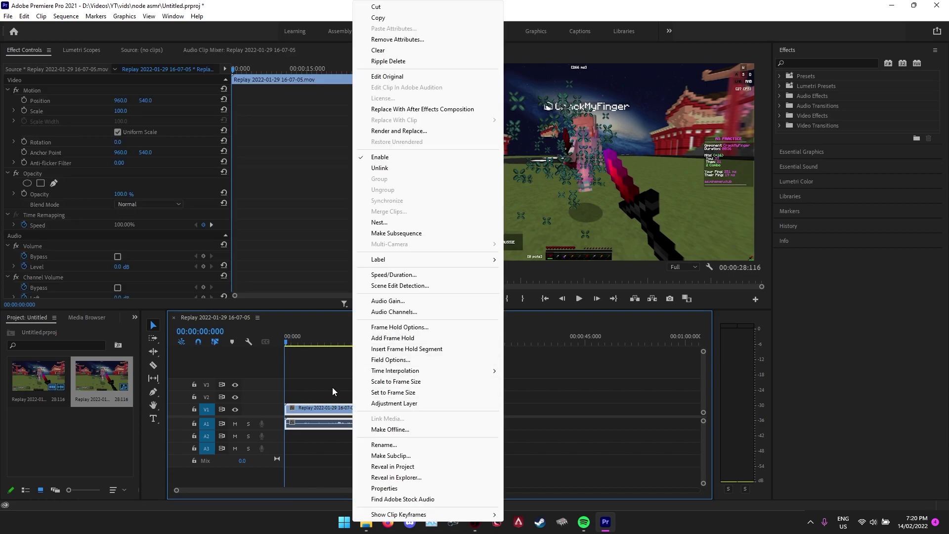
{"action": "left_click", "coordinate": [332, 387]}
Scrub through the replay and lower the clip's audio Level to -281.1 dB.
{"action": "left_click", "coordinate": [317, 411]}
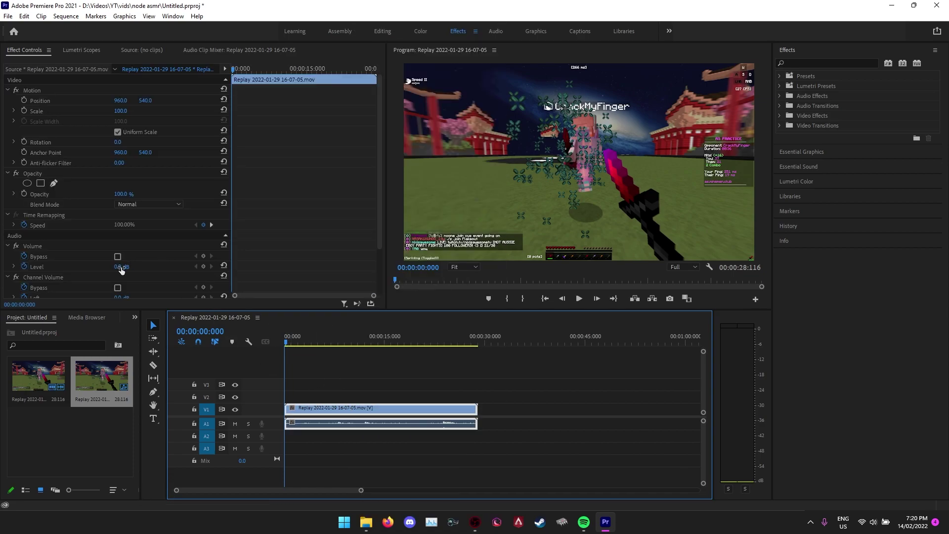
{"action": "left_click", "coordinate": [454, 362]}
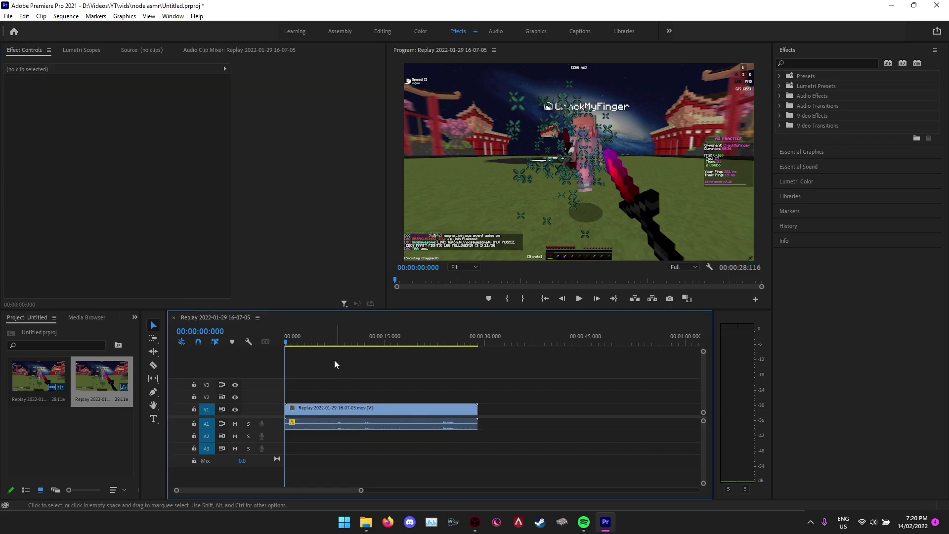
{"action": "mouse_move", "coordinate": [296, 342]}
{"action": "left_mouse_down"}
{"action": "mouse_move", "coordinate": [307, 345]}
{"action": "mouse_move", "coordinate": [268, 345]}
{"action": "mouse_move", "coordinate": [330, 343]}
{"action": "mouse_move", "coordinate": [285, 344]}
{"action": "left_mouse_up"}
{"action": "left_click", "coordinate": [337, 407]}
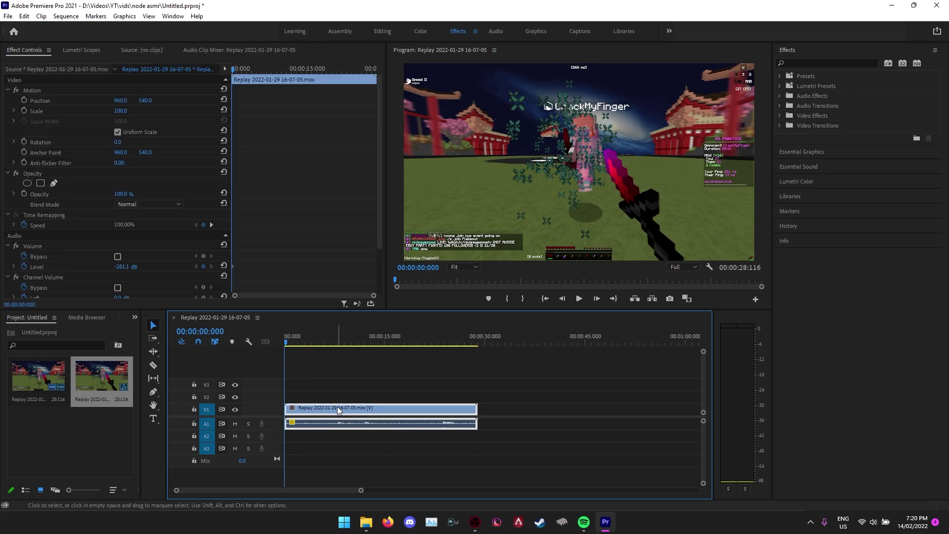
{"action": "right_click", "coordinate": [337, 408]}
{"action": "left_click", "coordinate": [332, 409]}
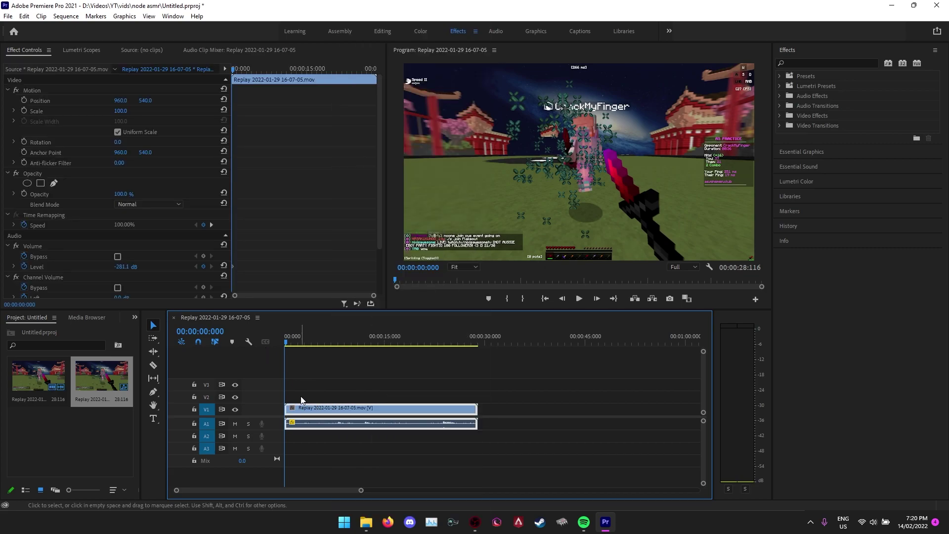
{"action": "left_click", "coordinate": [332, 408]}
{"action": "right_click", "coordinate": [432, 408]}
{"action": "left_click", "coordinate": [435, 383]}
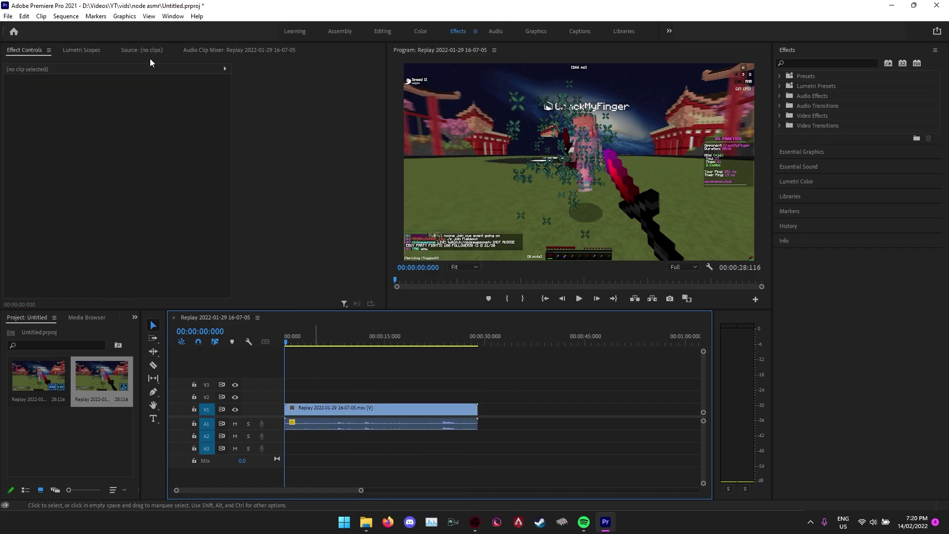
{"action": "left_click", "coordinate": [65, 16]}
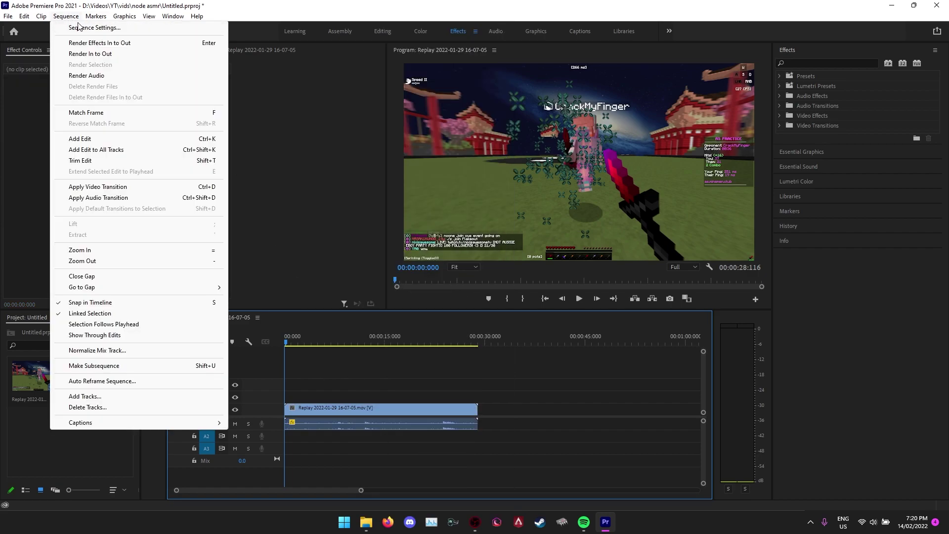
Change the sequence timebase from 120 to 60.00 frames/second in Sequence Settings.
{"action": "left_click", "coordinate": [79, 27]}
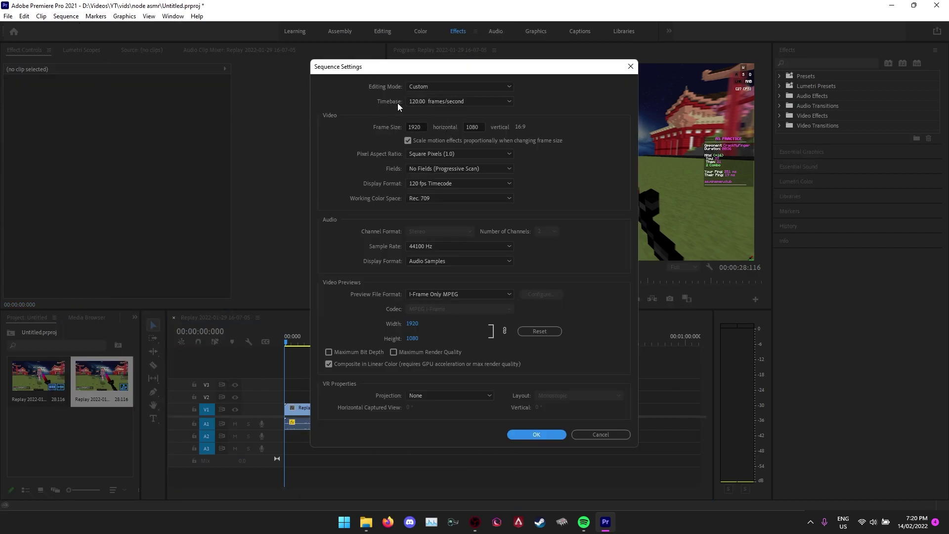
{"action": "left_click", "coordinate": [437, 102]}
{"action": "left_click", "coordinate": [510, 219]}
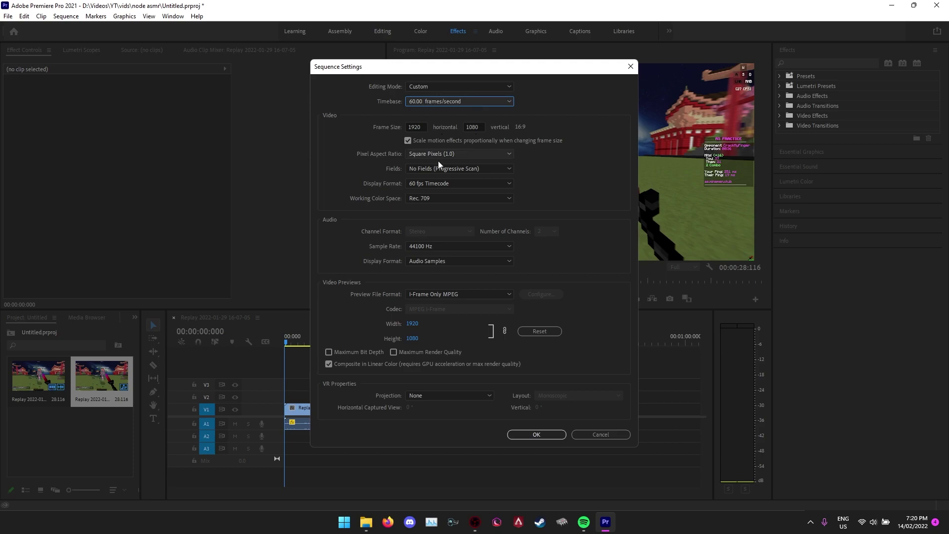
Confirm the 60 fps sequence settings and select the replay clip on the timeline.
{"action": "left_click", "coordinate": [535, 434]}
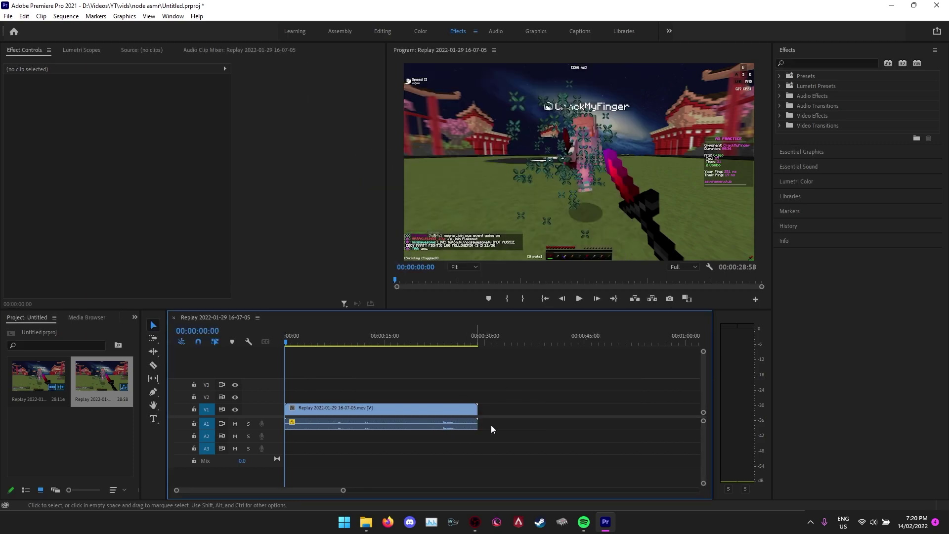
{"action": "left_click", "coordinate": [371, 345]}
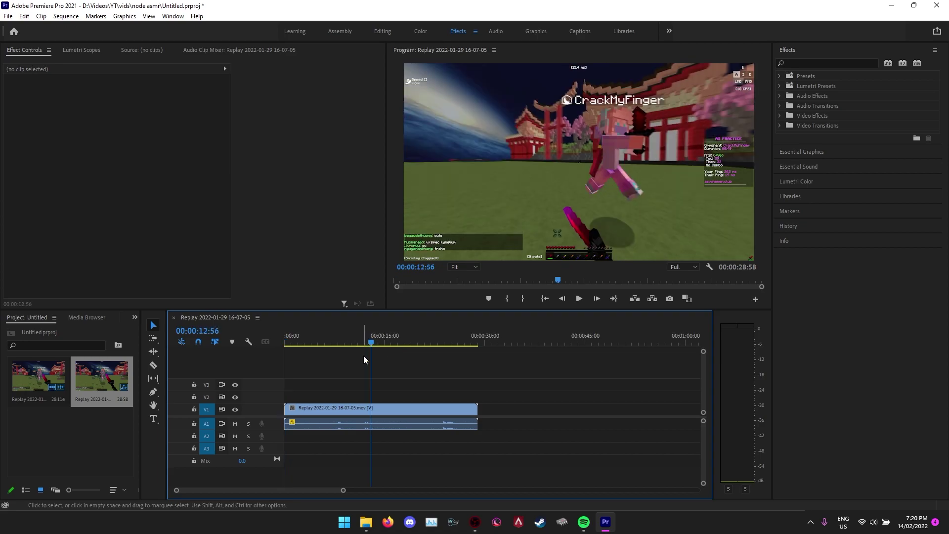
{"action": "left_click", "coordinate": [379, 415]}
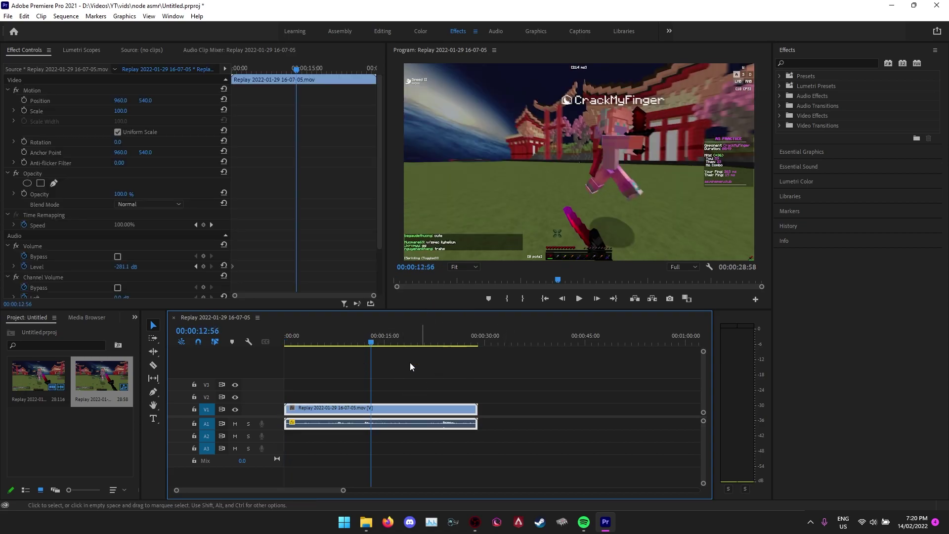
{"action": "right_click", "coordinate": [397, 406]}
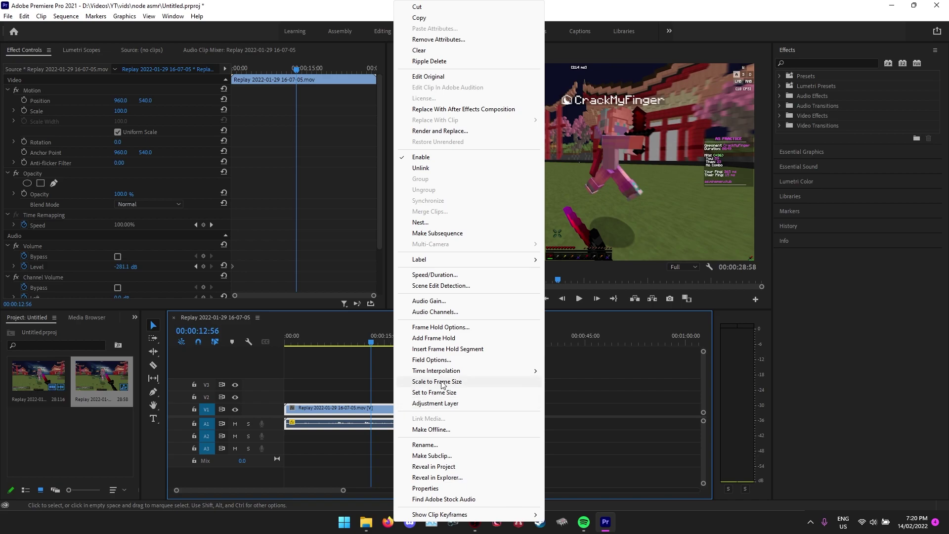
{"action": "mouse_move", "coordinate": [448, 375]}
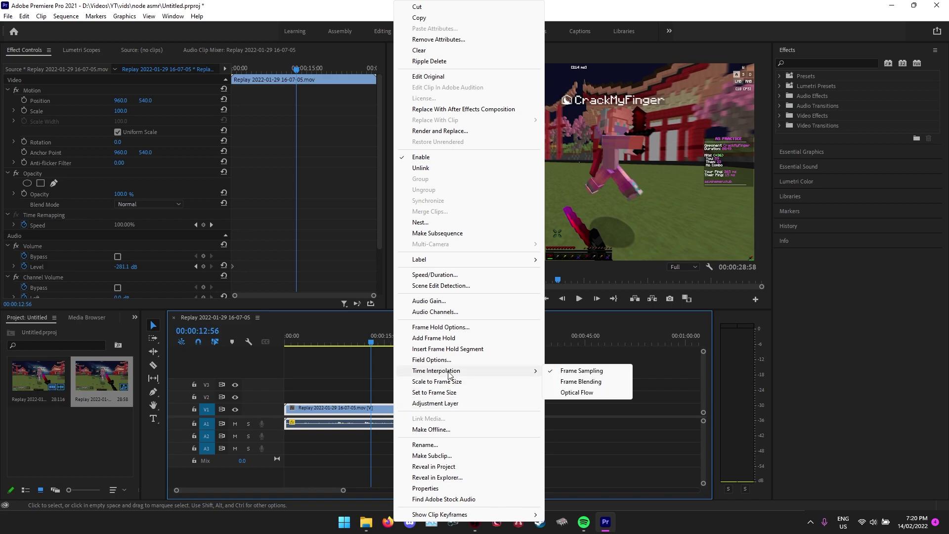
{"action": "left_click", "coordinate": [571, 385]}
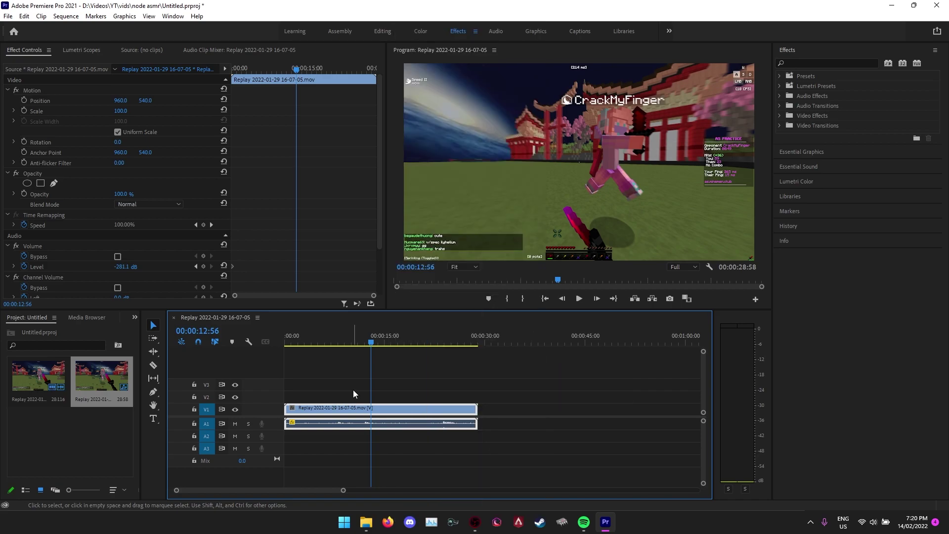
{"action": "left_click", "coordinate": [353, 390]}
Set the clip's time interpolation to Frame Blending, scrub to check it, then bring up Export Settings.
{"action": "right_click", "coordinate": [353, 410]}
{"action": "mouse_move", "coordinate": [434, 372]}
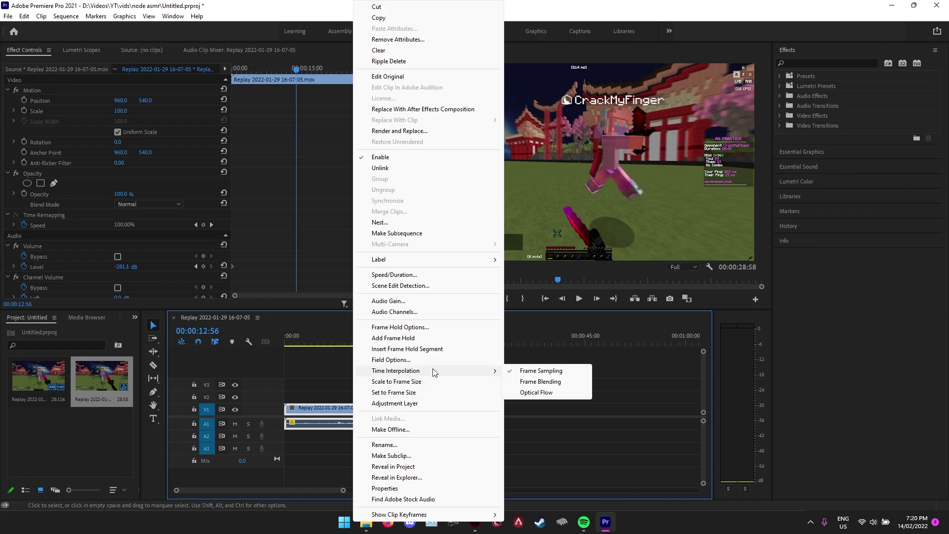
{"action": "left_click", "coordinate": [548, 381]}
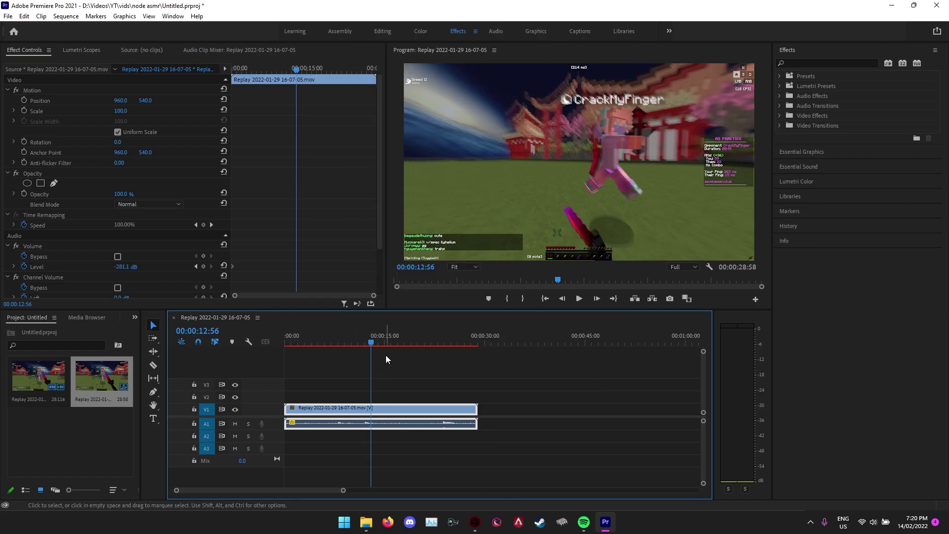
{"action": "left_click_drag", "start_coordinate": [396, 342], "coordinate": [378, 367]}
{"action": "left_click_drag", "start_coordinate": [450, 346], "coordinate": [470, 330]}
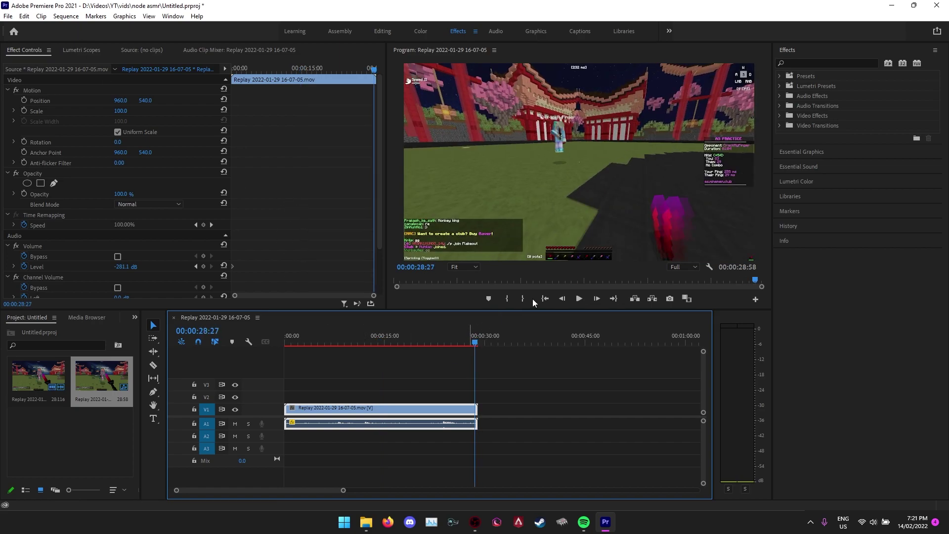
{"action": "key", "text": "ctrl+m"}
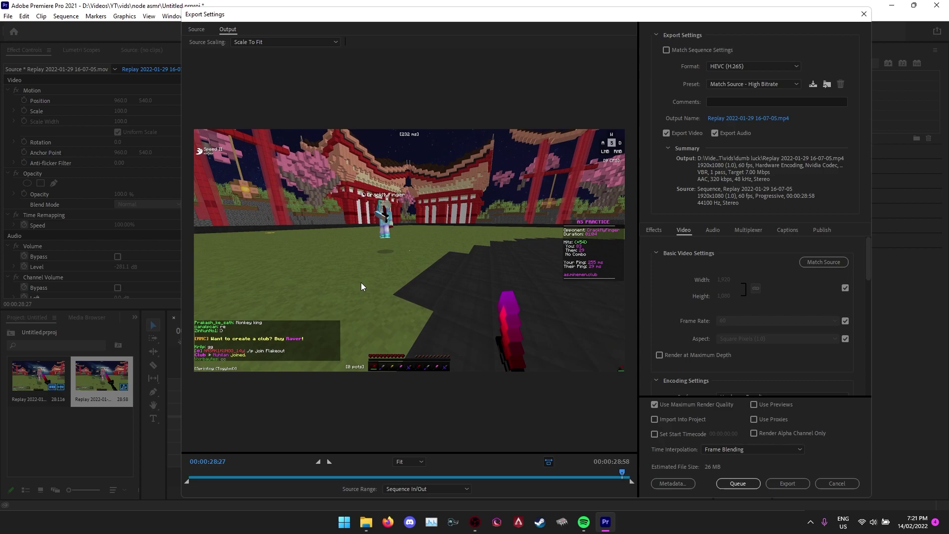
Close Export Settings and render previews for the selected clip with Render Selection.
{"action": "left_click", "coordinate": [864, 14]}
{"action": "left_click", "coordinate": [410, 417]}
{"action": "left_click", "coordinate": [400, 413]}
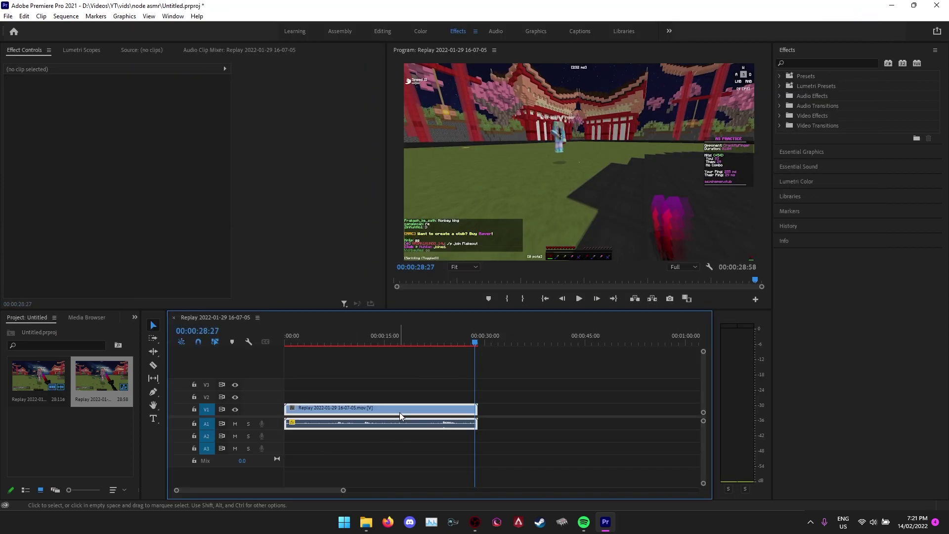
{"action": "left_click", "coordinate": [65, 16]}
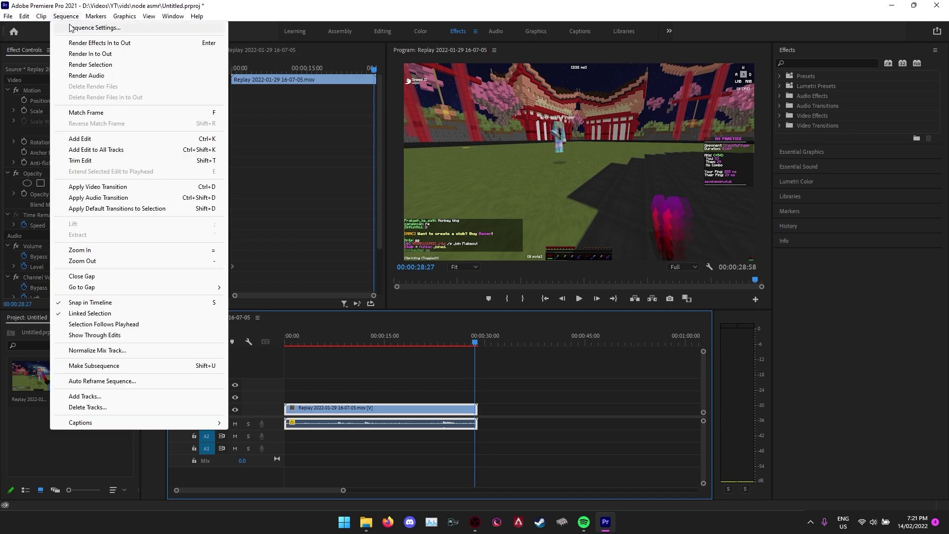
{"action": "left_click", "coordinate": [96, 65]}
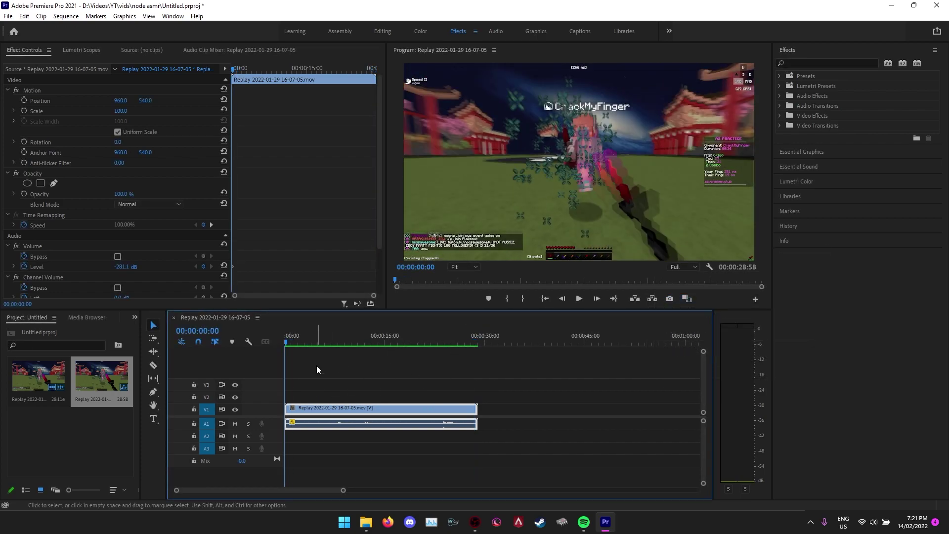
Play back the rendered replay, mark In/Out over the whole clip, and reopen Export Settings.
{"action": "left_click_drag", "start_coordinate": [316, 339], "coordinate": [352, 342]}
{"action": "key", "text": "space"}
{"action": "key", "text": "space"}
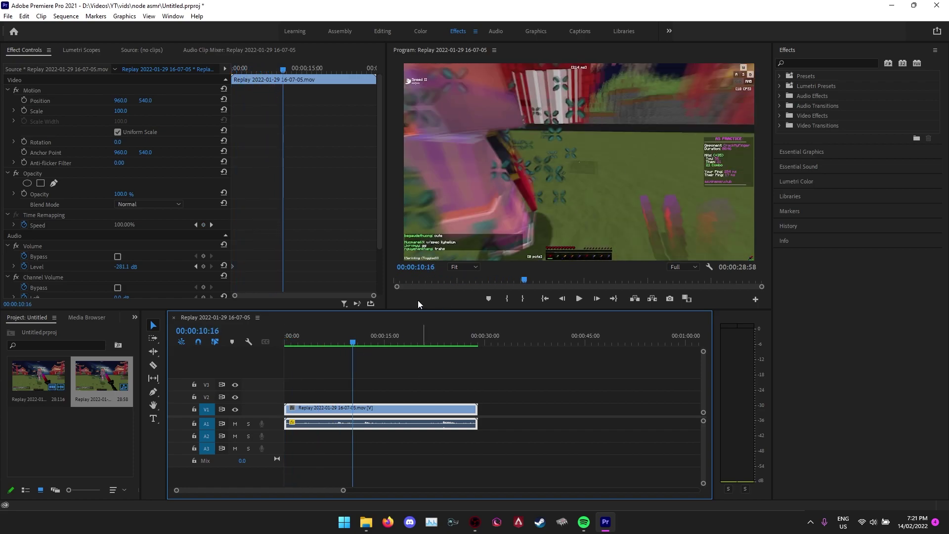
{"action": "left_click_drag", "start_coordinate": [482, 340], "coordinate": [479, 346]}
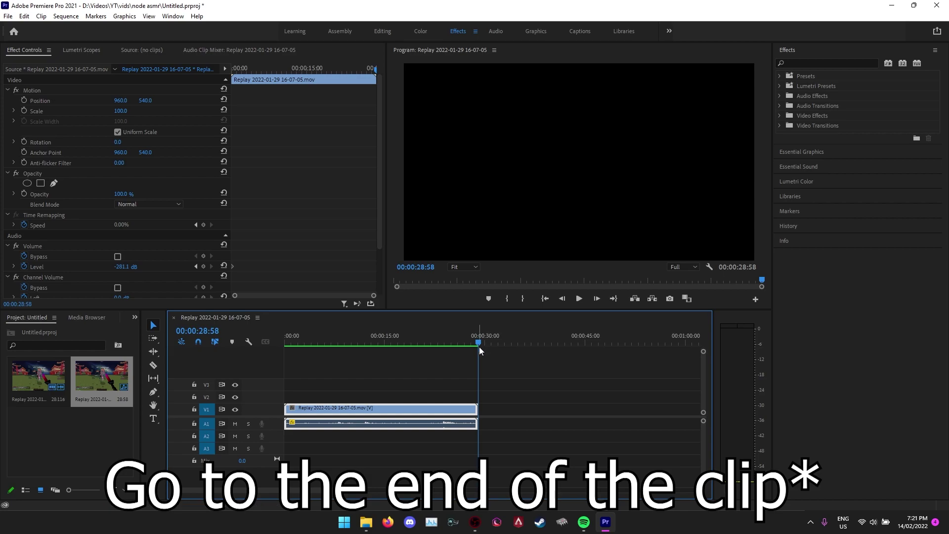
{"action": "key", "text": "o"}
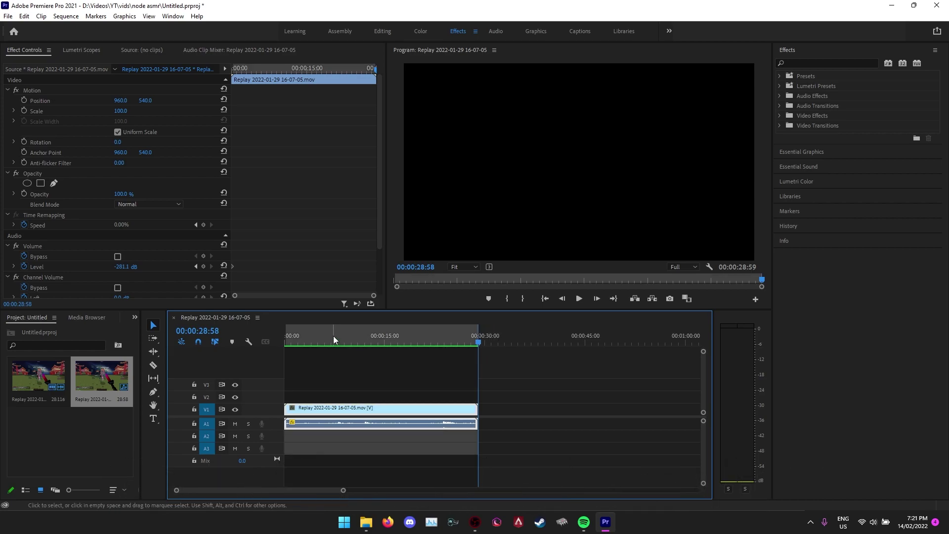
{"action": "left_click_drag", "start_coordinate": [313, 334], "coordinate": [393, 336]}
{"action": "left_click", "coordinate": [507, 370]}
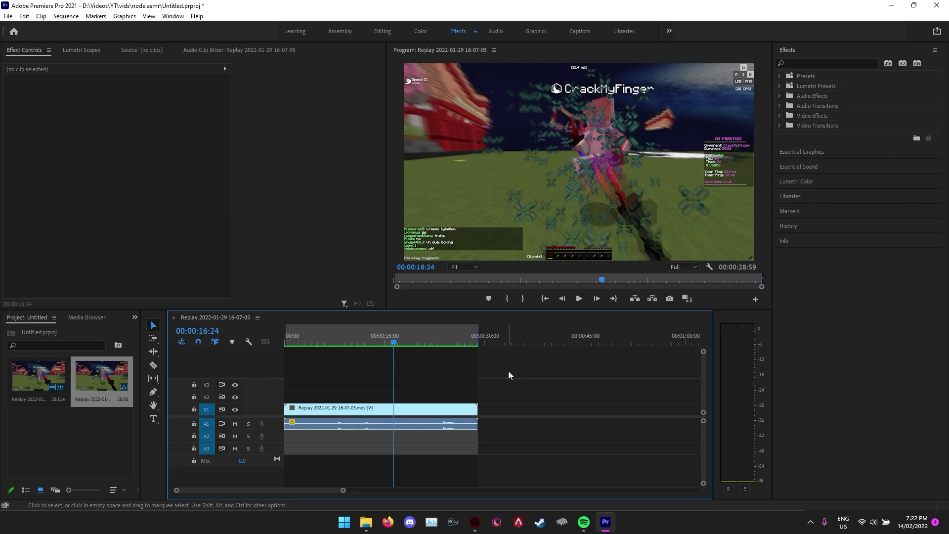
{"action": "key", "text": "ctrl+m"}
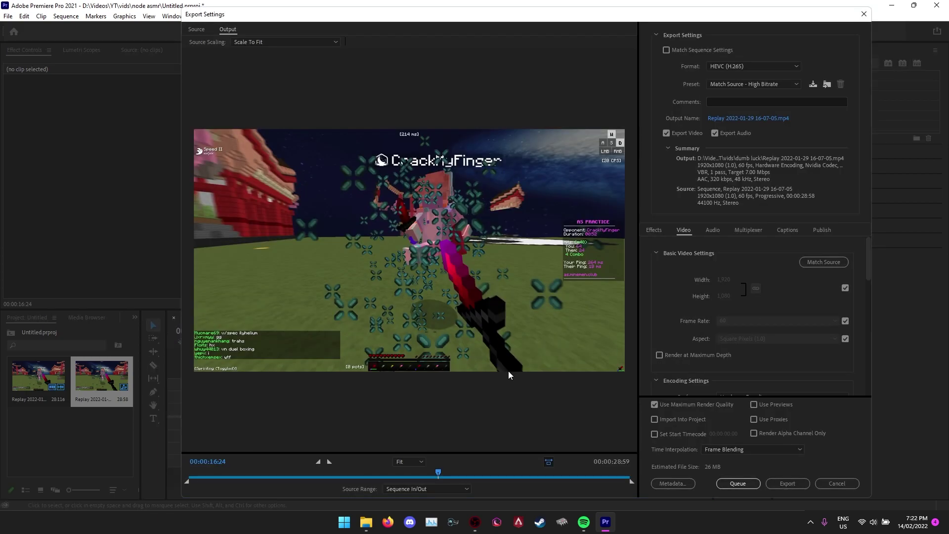
Save the export output as test.mp4 in the Videos\YT folder.
{"action": "left_click", "coordinate": [743, 119]}
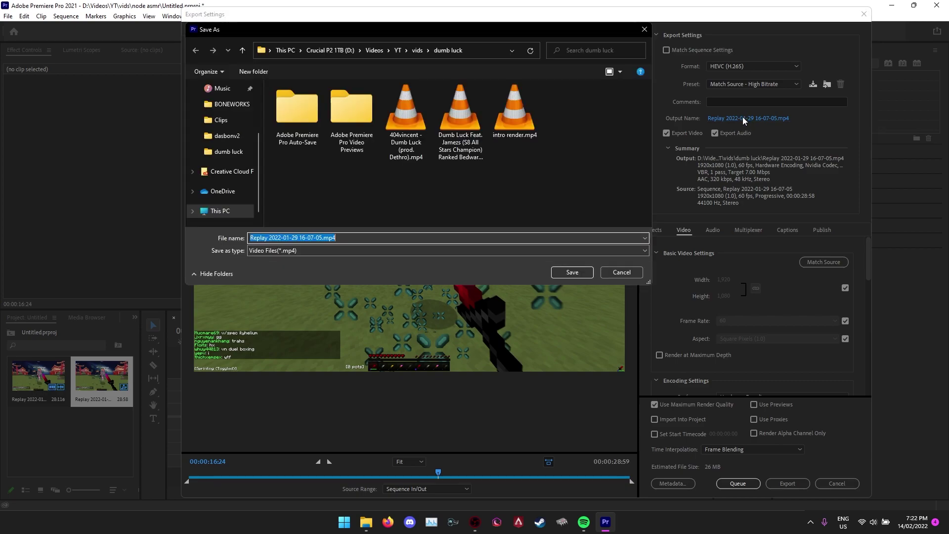
{"action": "left_click", "coordinate": [571, 192]}
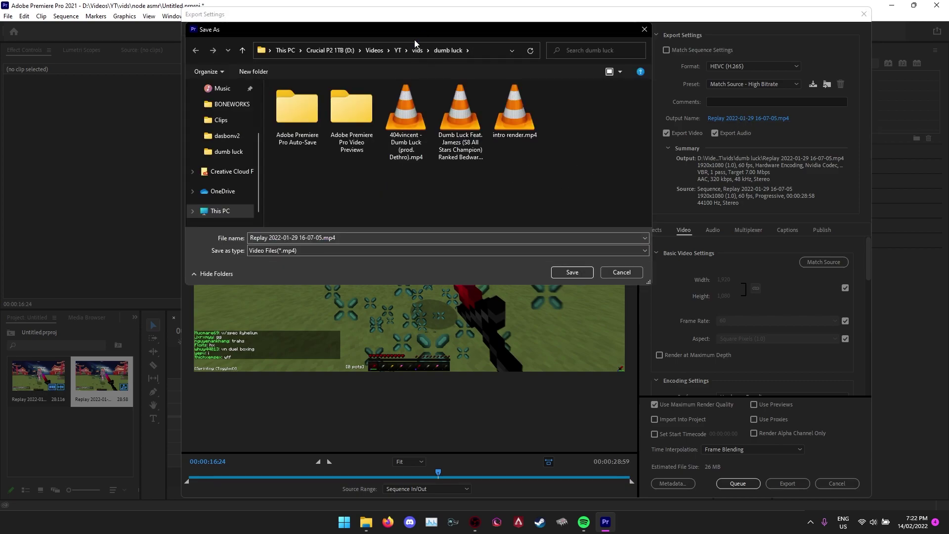
{"action": "left_click", "coordinate": [401, 50]}
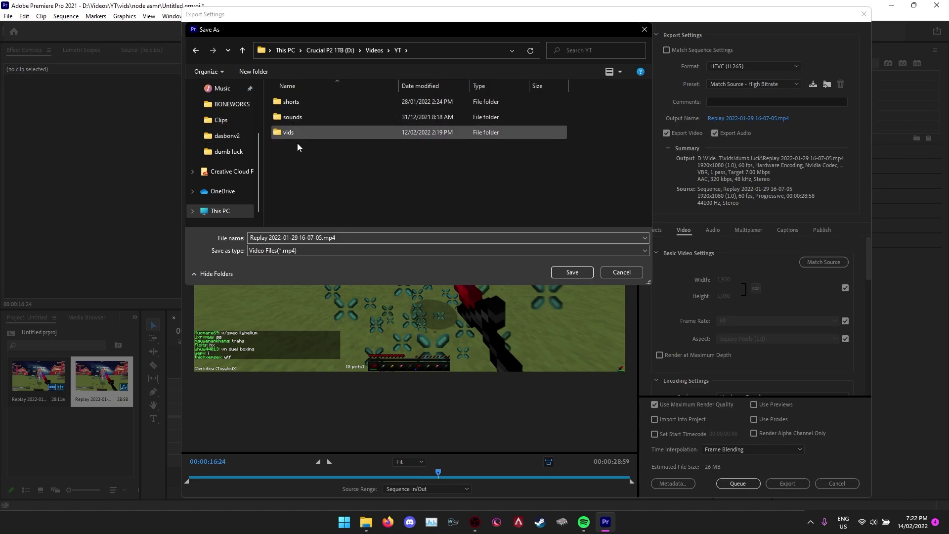
{"action": "left_click", "coordinate": [320, 238]}
{"action": "left_click_drag", "start_coordinate": [320, 238], "coordinate": [206, 238]}
{"action": "key", "text": "Right"}
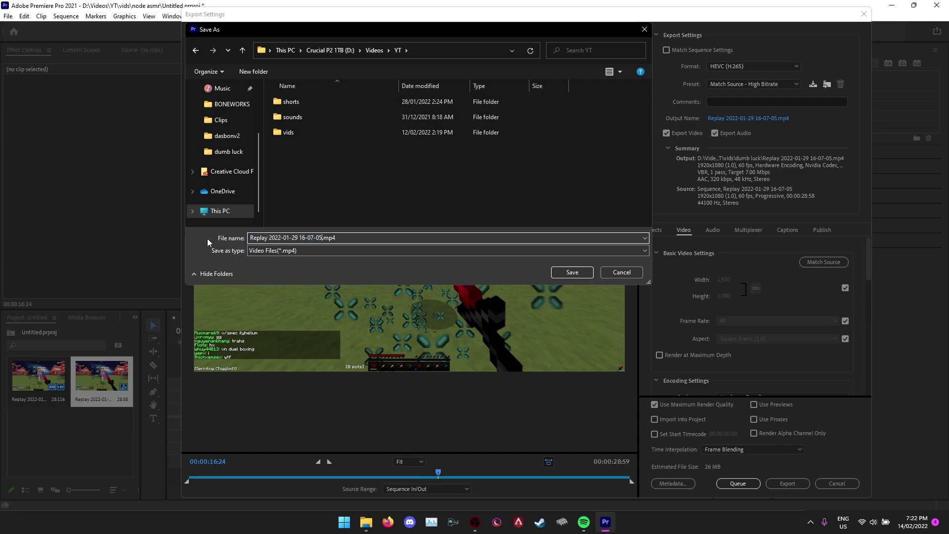
{"action": "key", "text": "shift+Left"}
{"action": "key", "text": "shift+Left"}
{"action": "key", "text": "shift+Left"}
{"action": "key", "text": "shift+Left"}
{"action": "key", "text": "shift+Left"}
{"action": "key", "text": "shift+Left"}
{"action": "key", "text": "shift+Left"}
{"action": "key", "text": "shift+Left"}
{"action": "key", "text": "shift+Left"}
{"action": "key", "text": "shift+Left"}
{"action": "key", "text": "shift+Left"}
{"action": "key", "text": "shift+Left"}
{"action": "key", "text": "shift+Left"}
{"action": "key", "text": "shift+Left"}
{"action": "key", "text": "shift+Left"}
{"action": "key", "text": "shift+Left"}
{"action": "key", "text": "shift+Left"}
{"action": "key", "text": "shift+Left"}
{"action": "key", "text": "shift+Left"}
{"action": "key", "text": "shift+Left"}
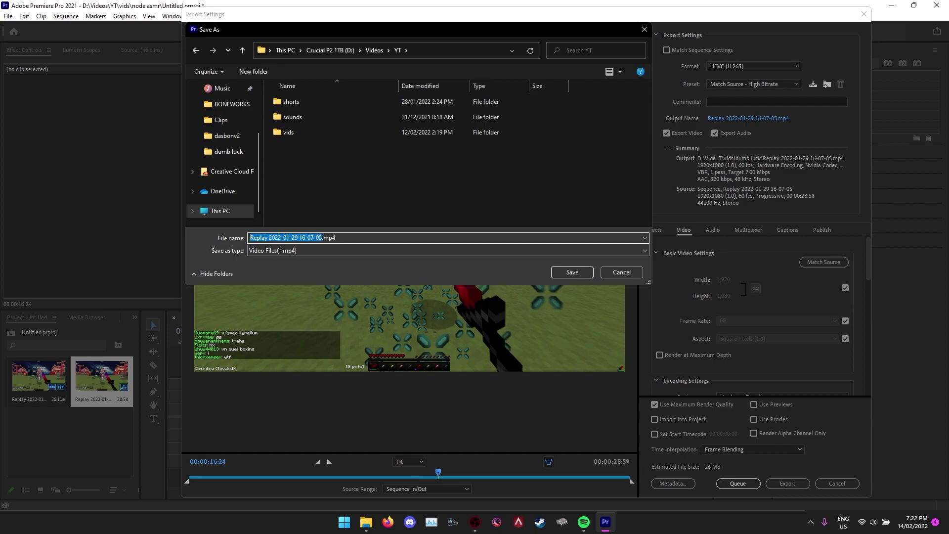
{"action": "type", "text": "test"}
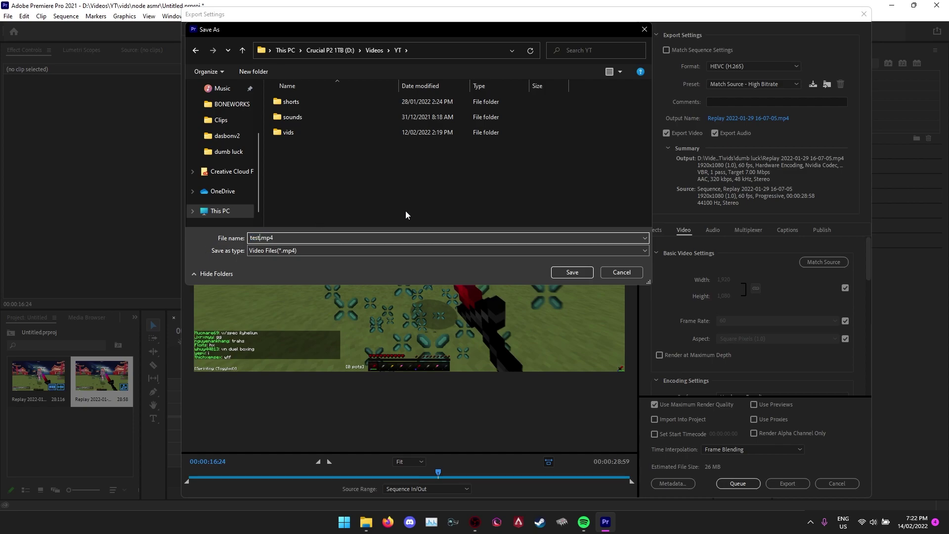
{"action": "left_click", "coordinate": [559, 272]}
{"action": "left_click", "coordinate": [729, 70]}
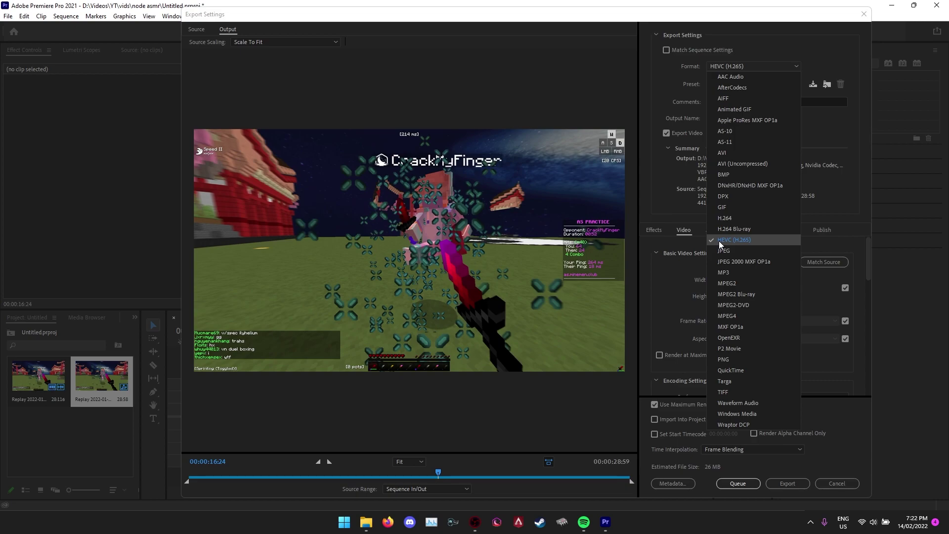
Keep HEVC (H.265) and change the export frame rate from the source 60 to 300 fps.
{"action": "left_click", "coordinate": [738, 243]}
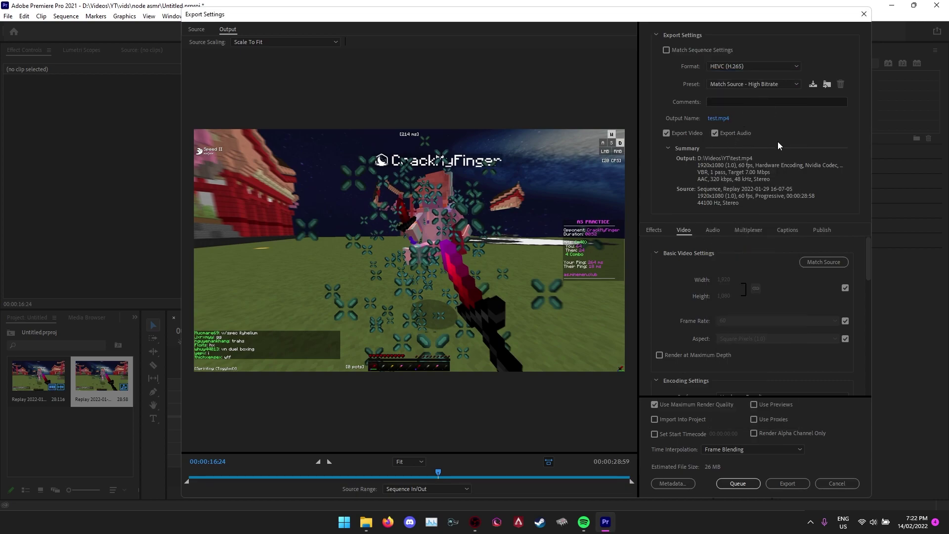
{"action": "left_click", "coordinate": [845, 321]}
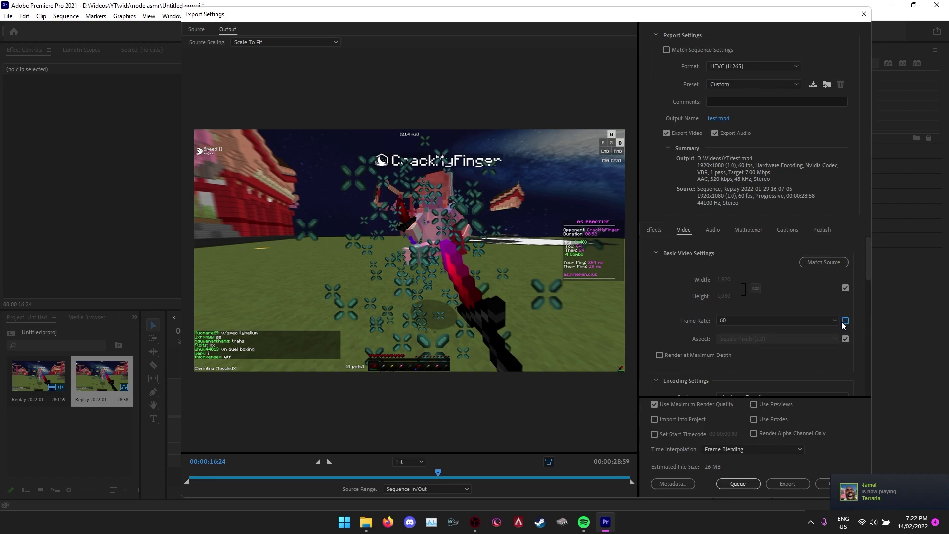
{"action": "left_click", "coordinate": [815, 322]}
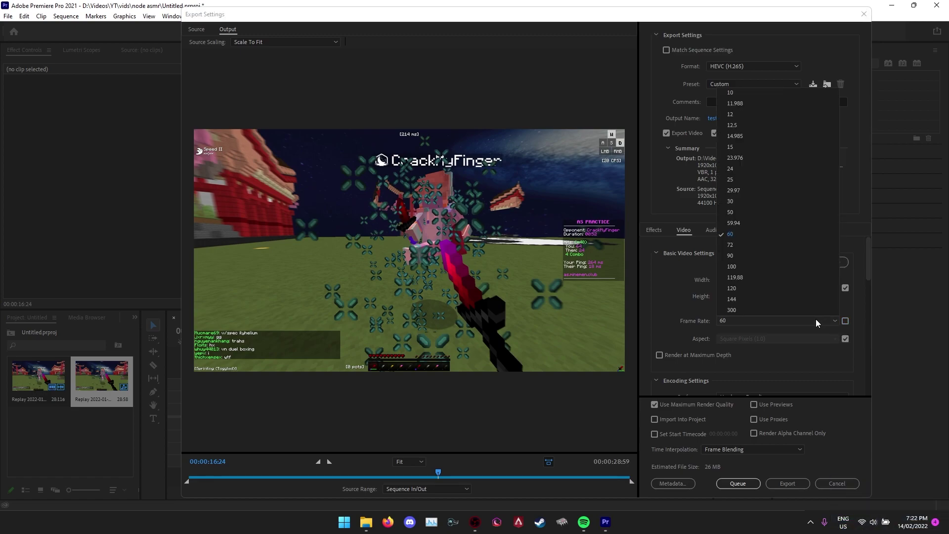
{"action": "left_click", "coordinate": [732, 310]}
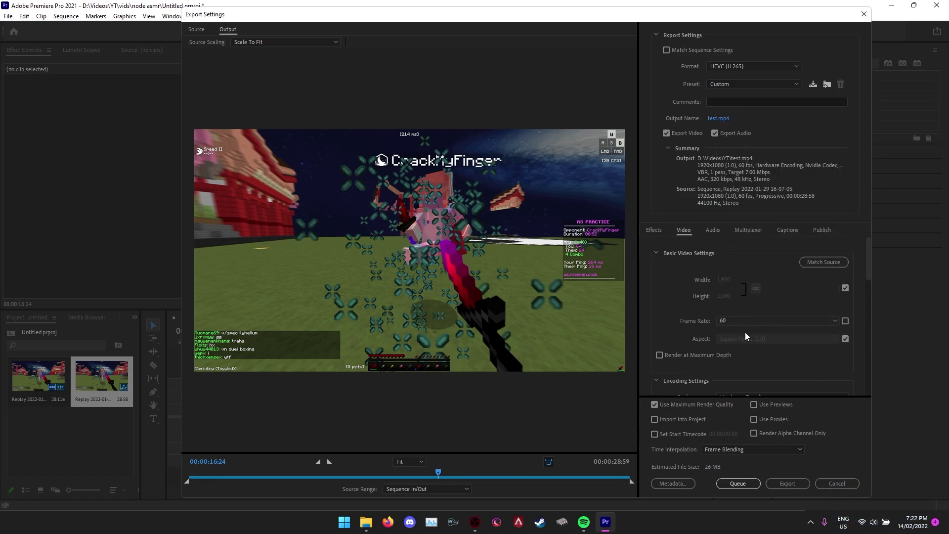
{"action": "scroll", "coordinate": [749, 300], "scroll_direction": "down", "scroll_amount": 3}
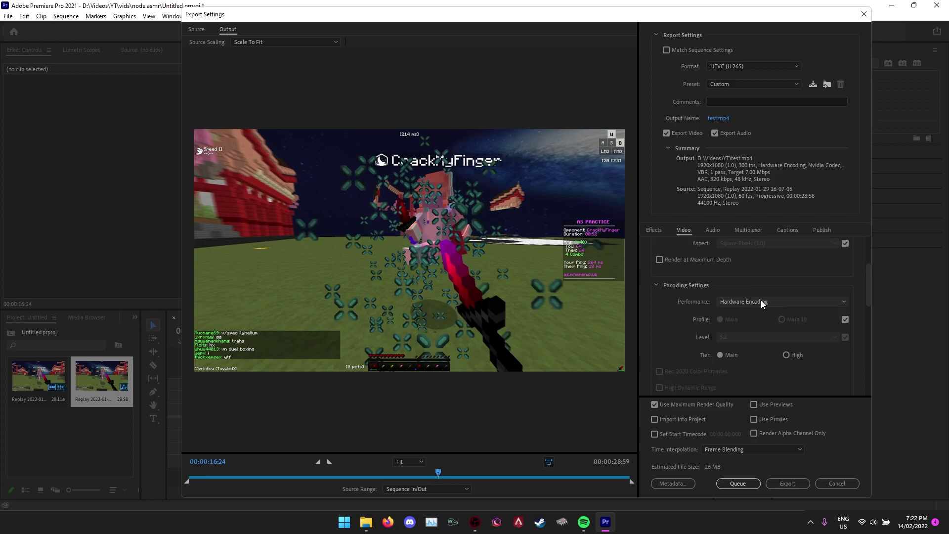
{"action": "left_click", "coordinate": [739, 302]}
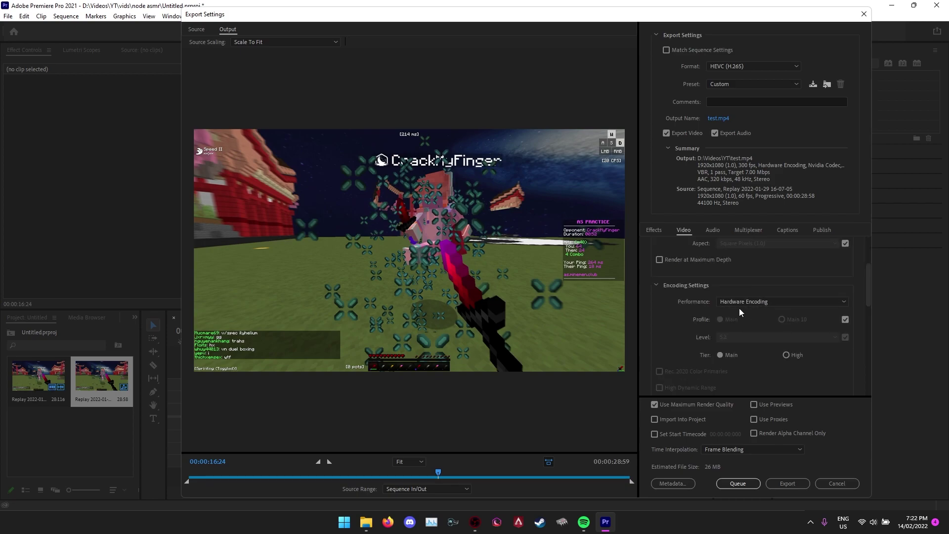
Keep hardware encoding, switch to CBR bitrate encoding and raise the target bitrate to 20 Mbps.
{"action": "left_click", "coordinate": [756, 312]}
{"action": "scroll", "coordinate": [729, 348], "scroll_direction": "down", "scroll_amount": 3}
{"action": "scroll", "coordinate": [707, 339], "scroll_direction": "down", "scroll_amount": 5}
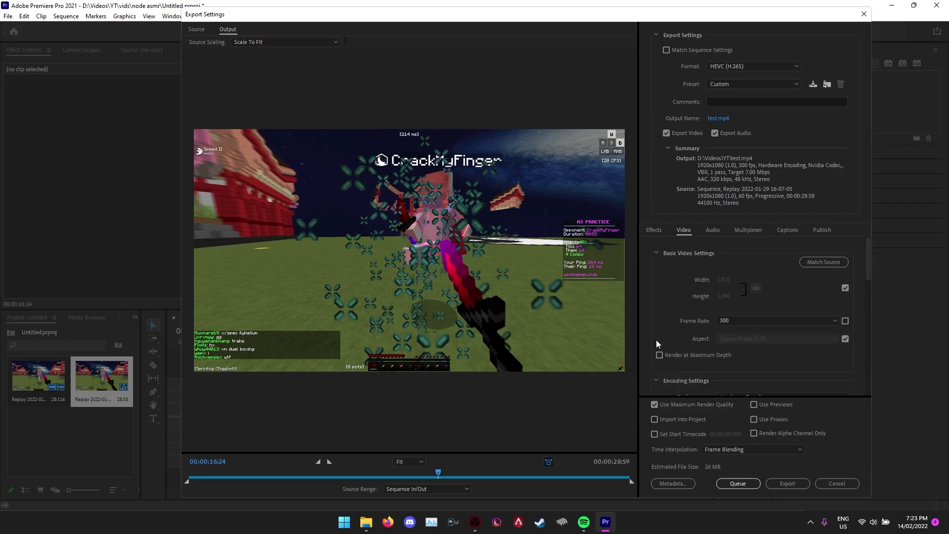
{"action": "scroll", "coordinate": [662, 344], "scroll_direction": "up", "scroll_amount": 3}
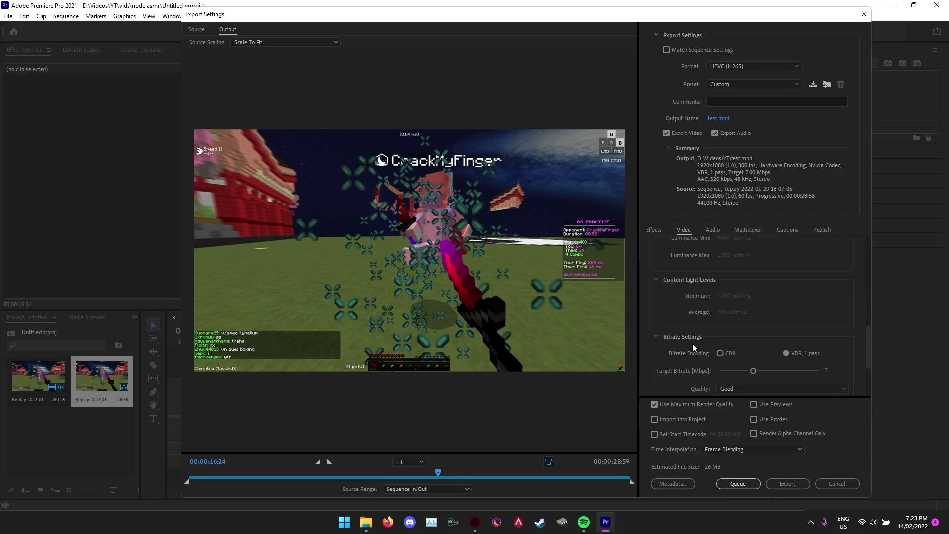
{"action": "scroll", "coordinate": [686, 339], "scroll_direction": "down", "scroll_amount": 3}
{"action": "scroll", "coordinate": [682, 296], "scroll_direction": "up", "scroll_amount": 3}
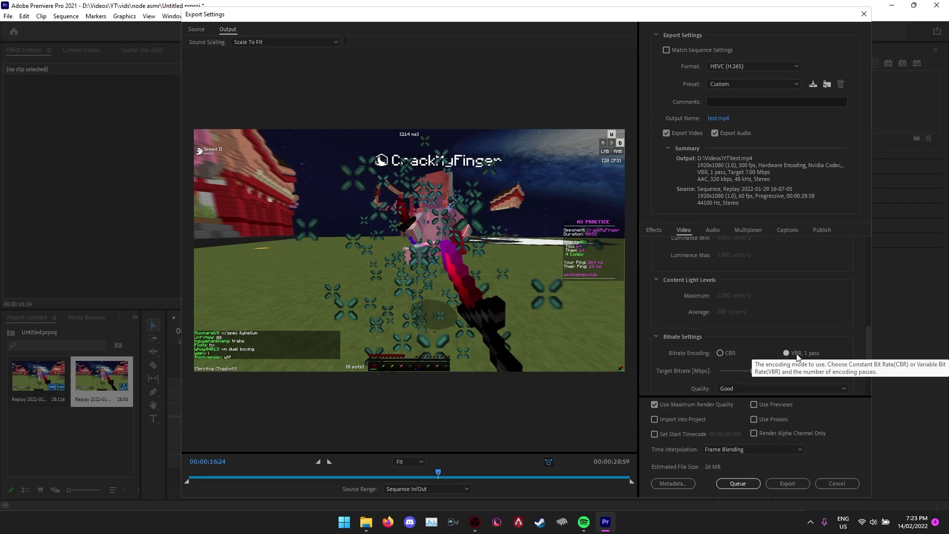
{"action": "left_click", "coordinate": [731, 352]}
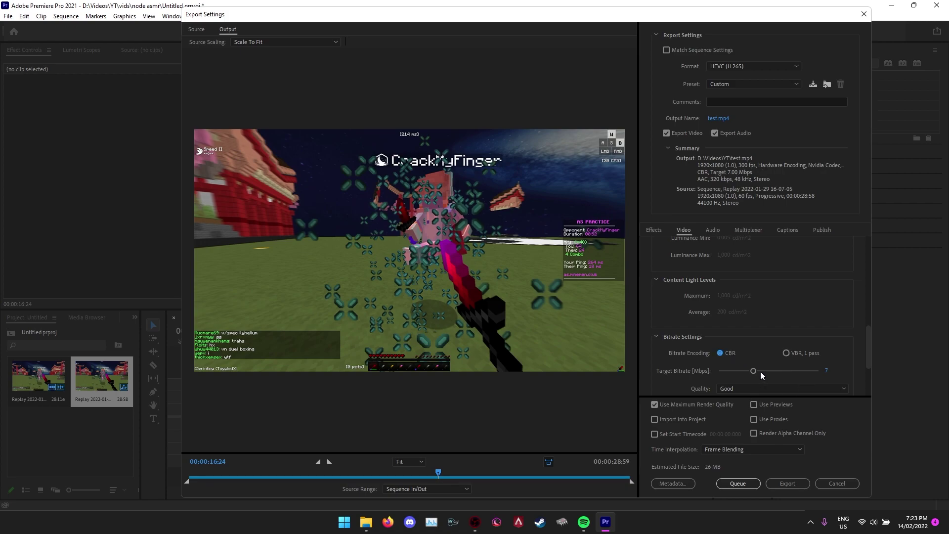
{"action": "left_click_drag", "start_coordinate": [755, 370], "coordinate": [795, 371]}
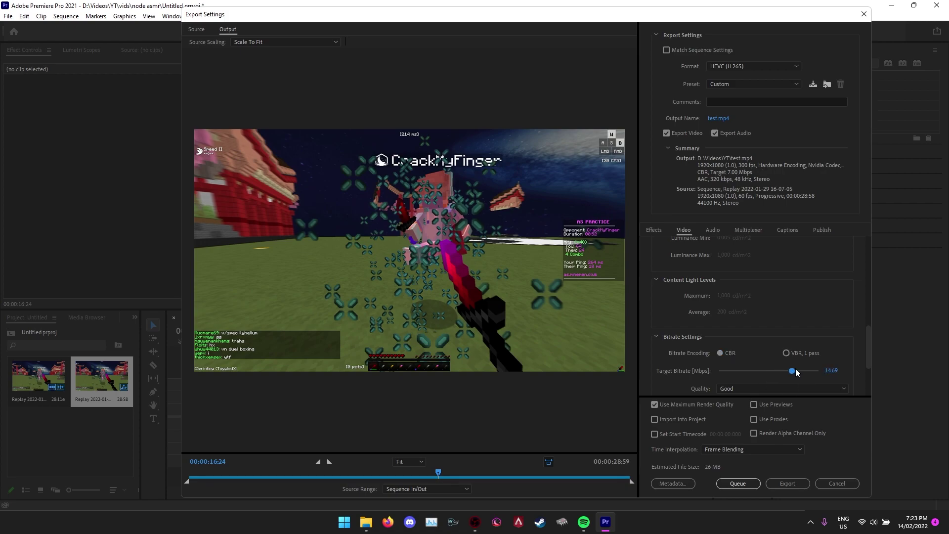
Set quality to Highest (slowest) and enable Use Maximum Render Quality.
{"action": "left_click", "coordinate": [755, 387]}
{"action": "left_click", "coordinate": [757, 400]}
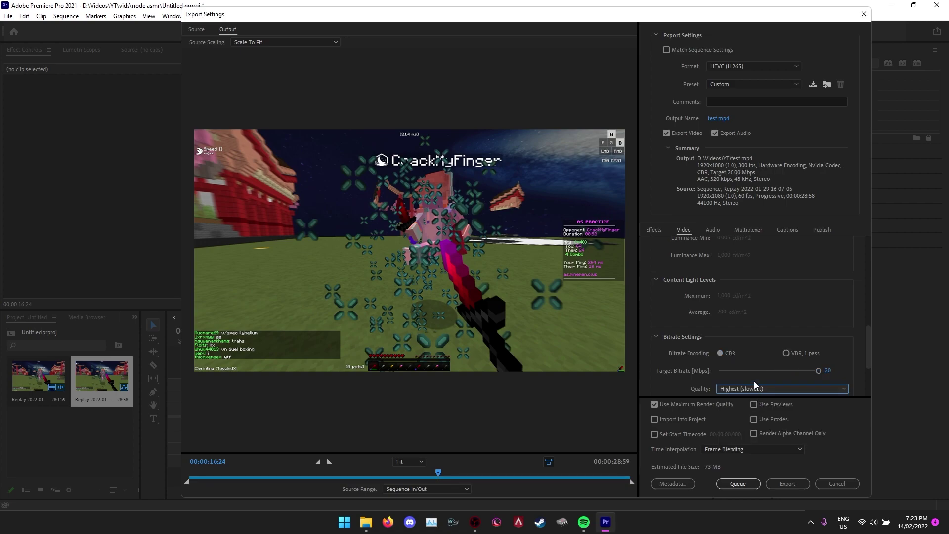
{"action": "scroll", "coordinate": [721, 370], "scroll_direction": "down", "scroll_amount": 3}
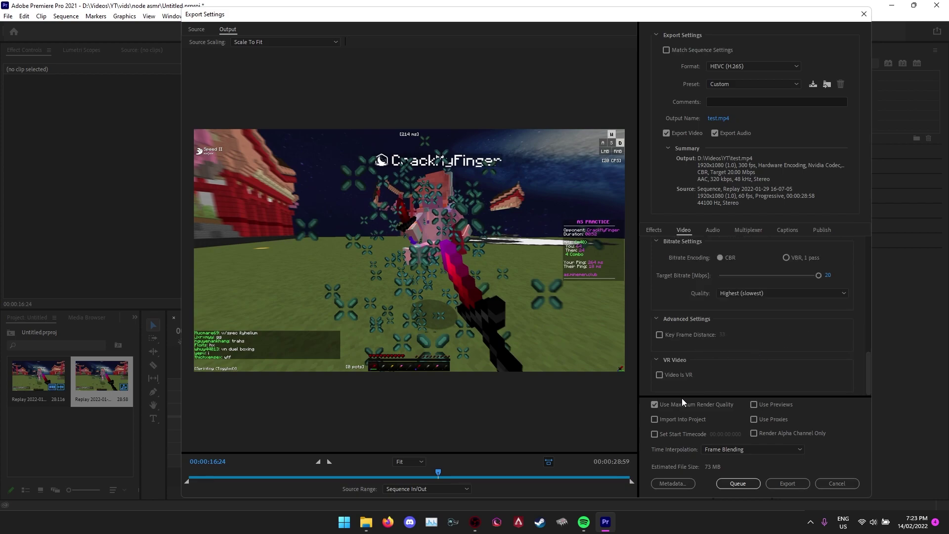
{"action": "left_click", "coordinate": [655, 404]}
Keep Frame Blending as the time interpolation and start encoding test.mp4.
{"action": "left_click", "coordinate": [711, 406]}
{"action": "left_click", "coordinate": [727, 448]}
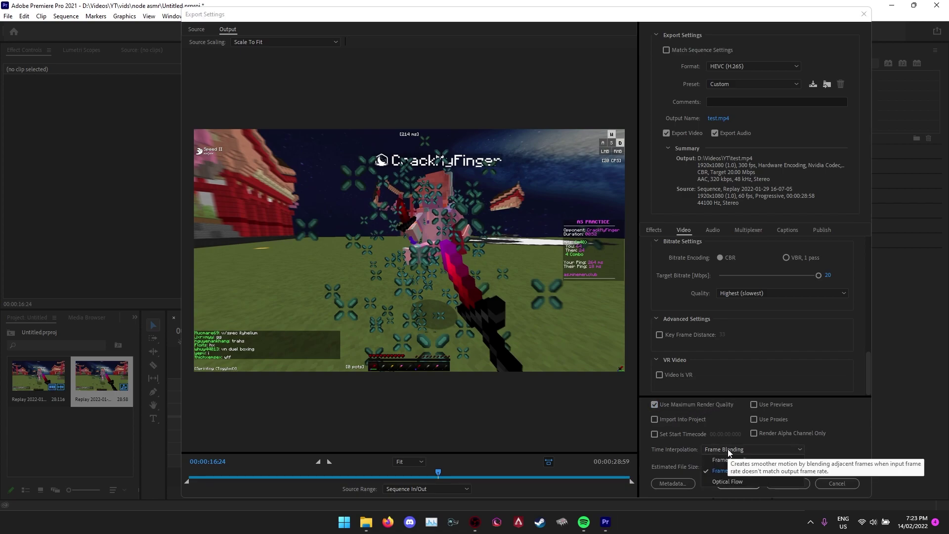
{"action": "left_click", "coordinate": [743, 470]}
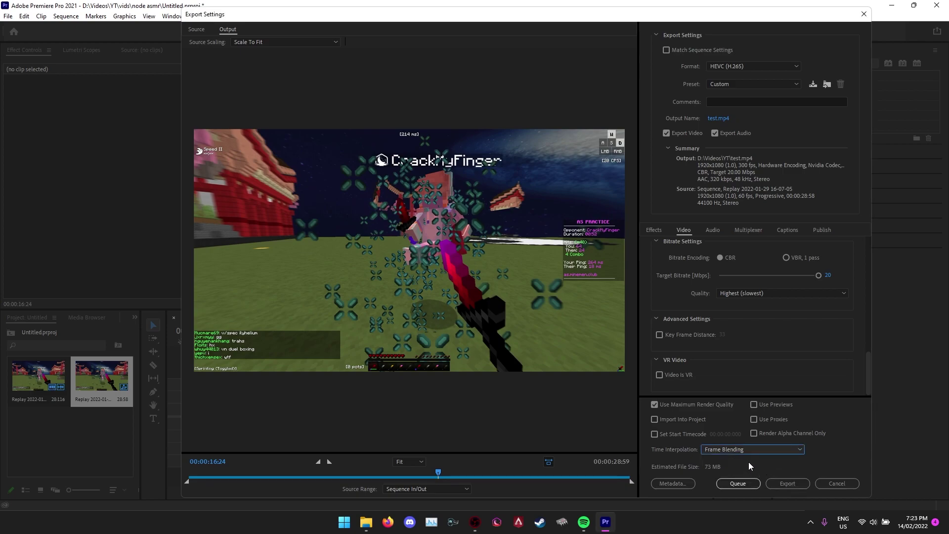
{"action": "left_click", "coordinate": [788, 478]}
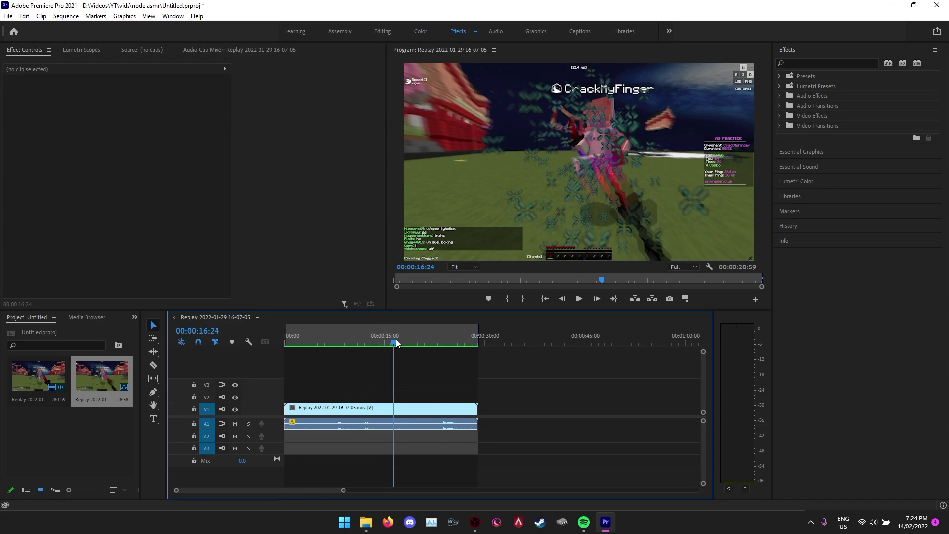
Scrub to about 18 seconds, play the sequence, and zoom the timeline out to review it.
{"action": "left_click_drag", "start_coordinate": [390, 345], "coordinate": [413, 345]}
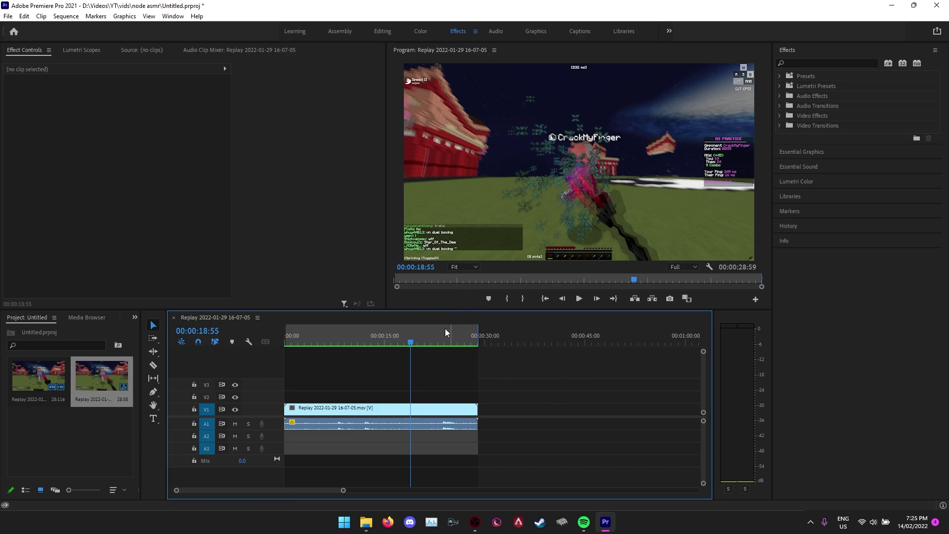
{"action": "key", "text": "space"}
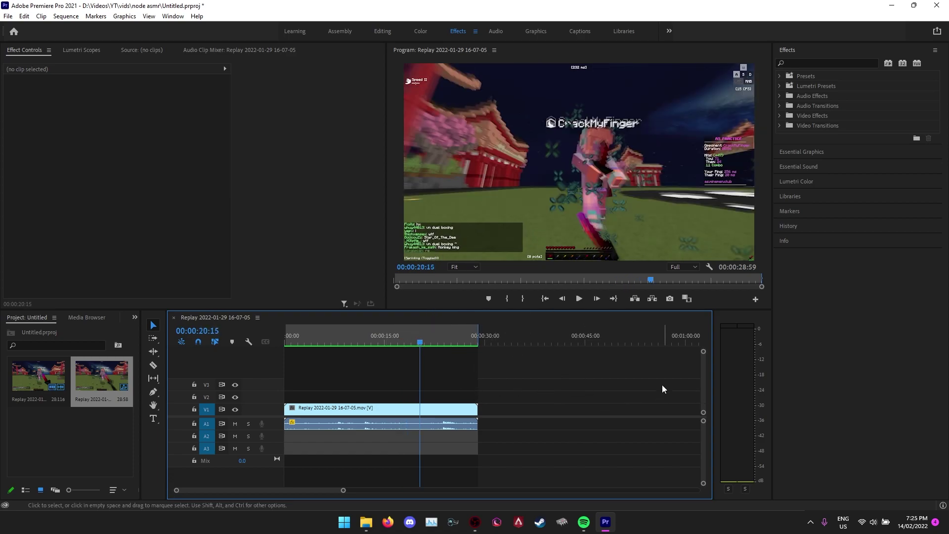
{"action": "left_click_drag", "start_coordinate": [344, 490], "coordinate": [359, 490]}
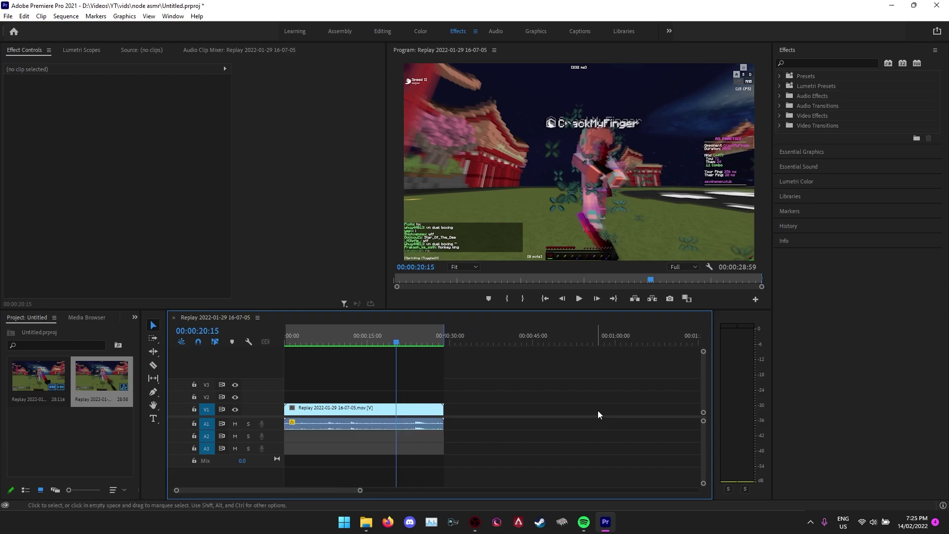
{"action": "right_click", "coordinate": [387, 407]}
{"action": "mouse_move", "coordinate": [539, 372]}
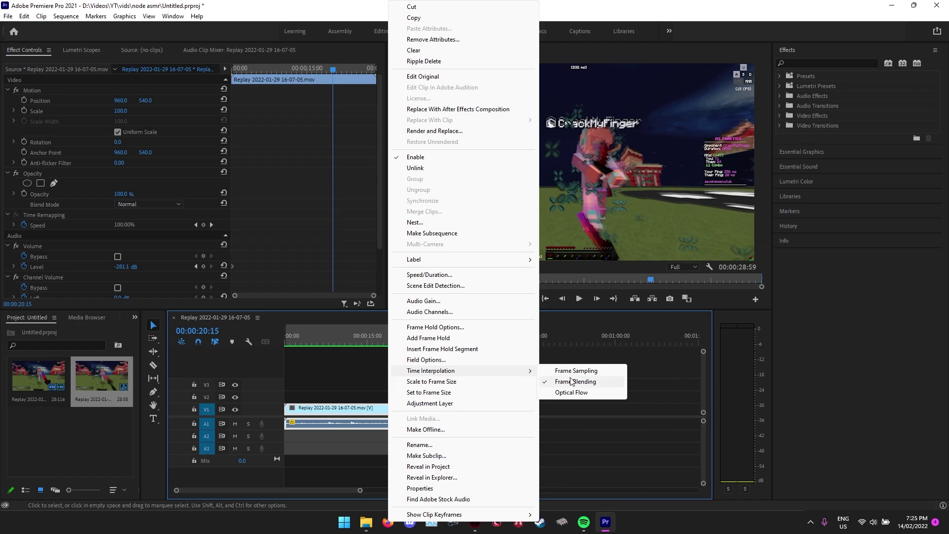
{"action": "left_click", "coordinate": [649, 384]}
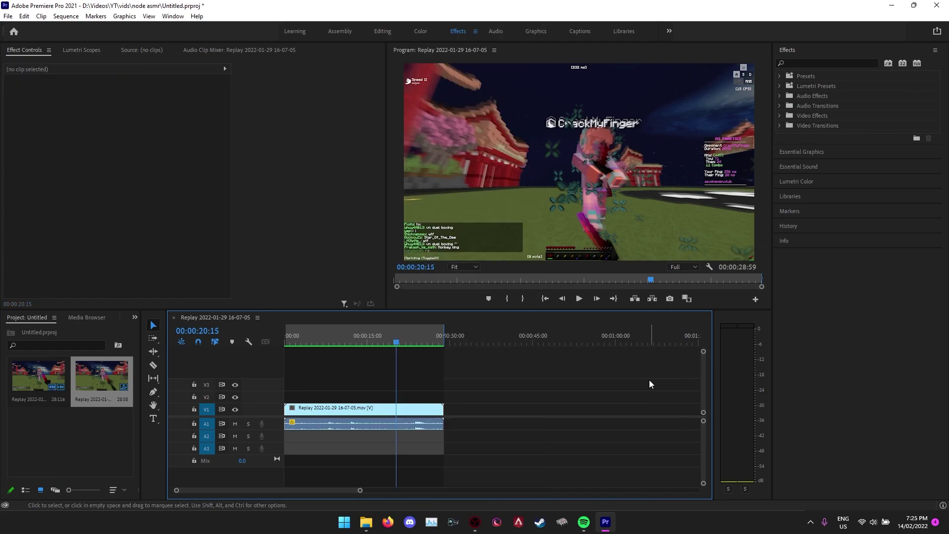
{"action": "left_click", "coordinate": [65, 17]}
{"action": "left_click", "coordinate": [509, 347]}
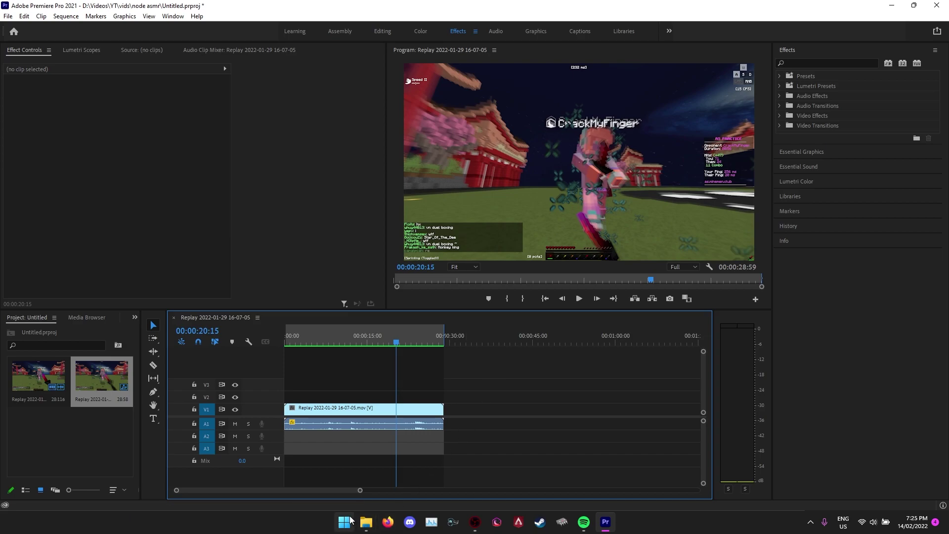
{"action": "mouse_move", "coordinate": [362, 524]}
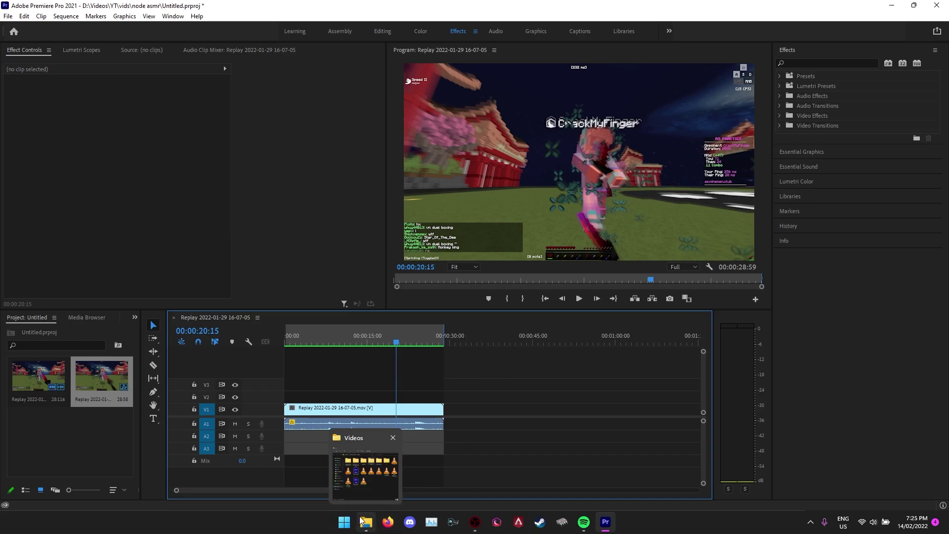